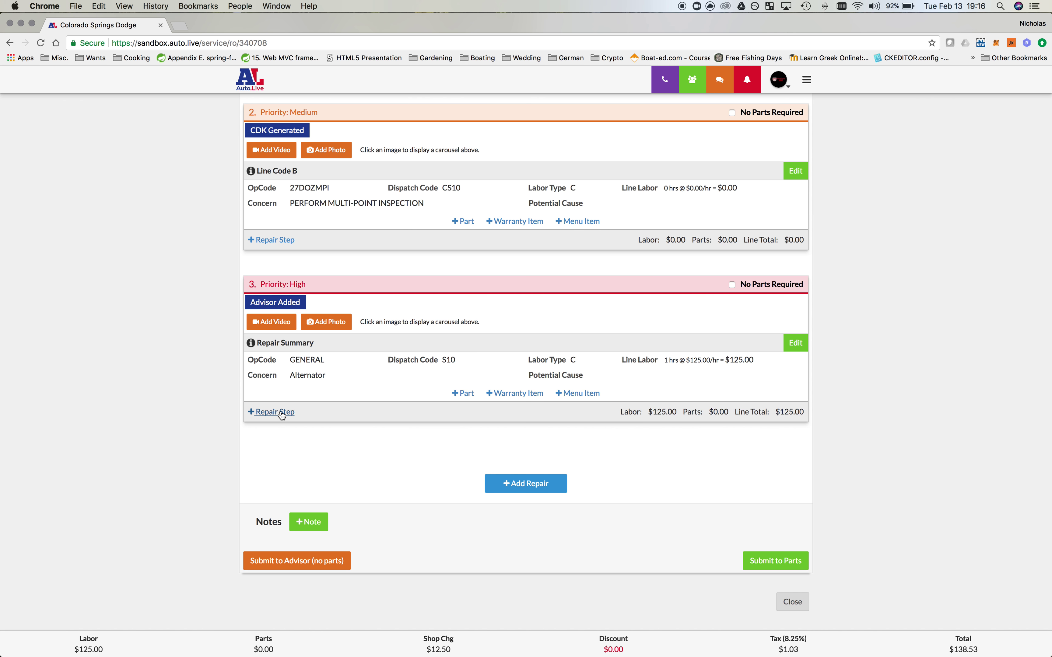
{"action": "left_click", "coordinate": [275, 412]}
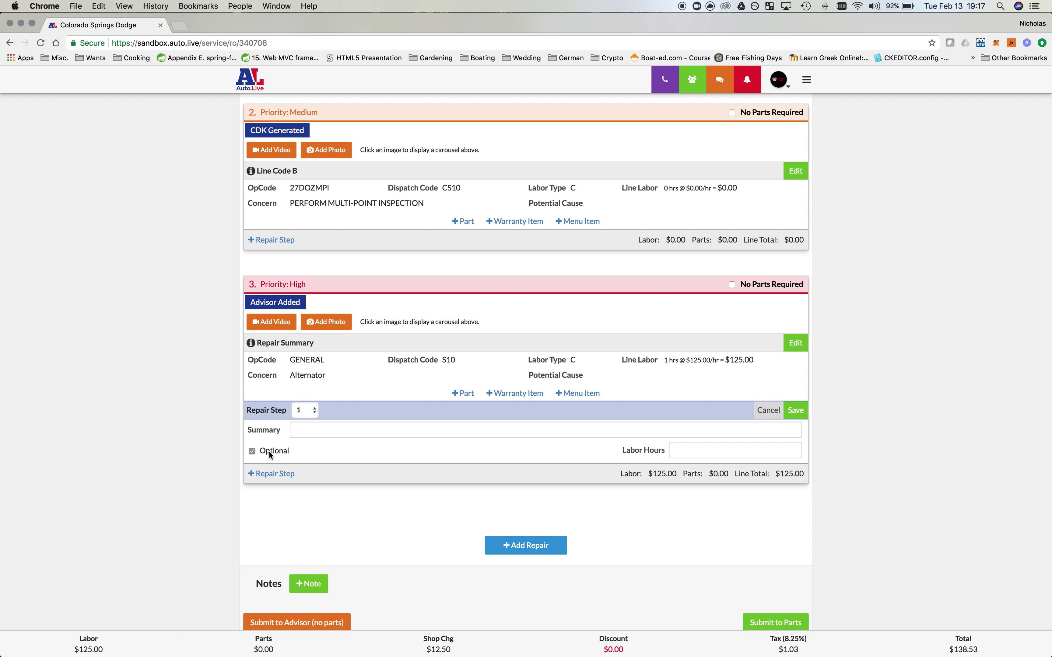
{"action": "left_click", "coordinate": [701, 447]}
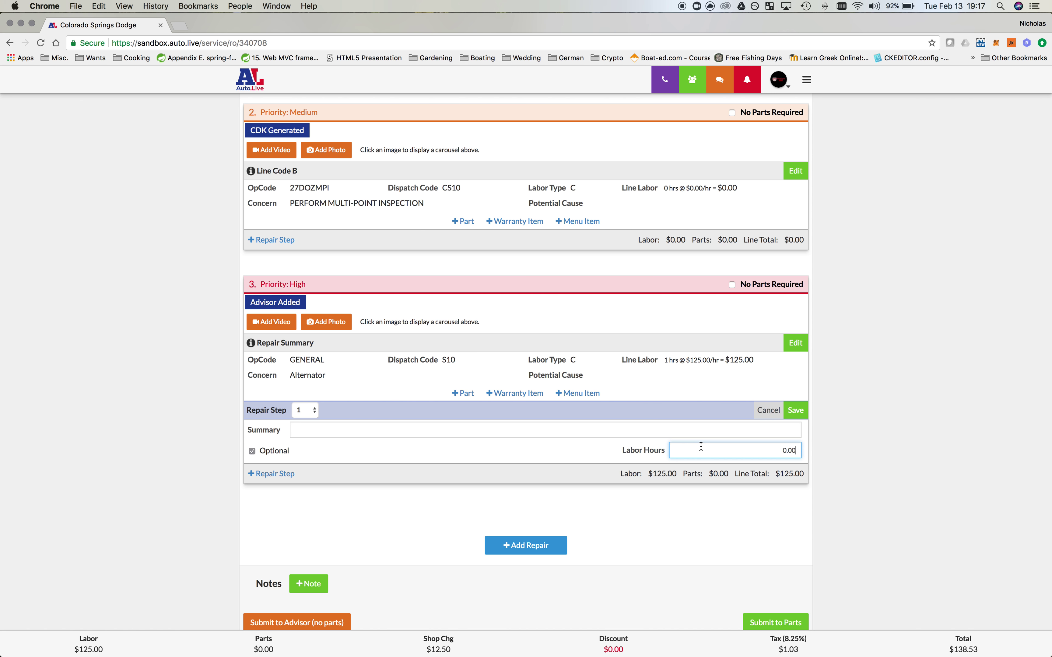
{"action": "type", "text": "0.5"}
{"action": "left_click", "coordinate": [682, 424]}
{"action": "type", "text": "Pulley"}
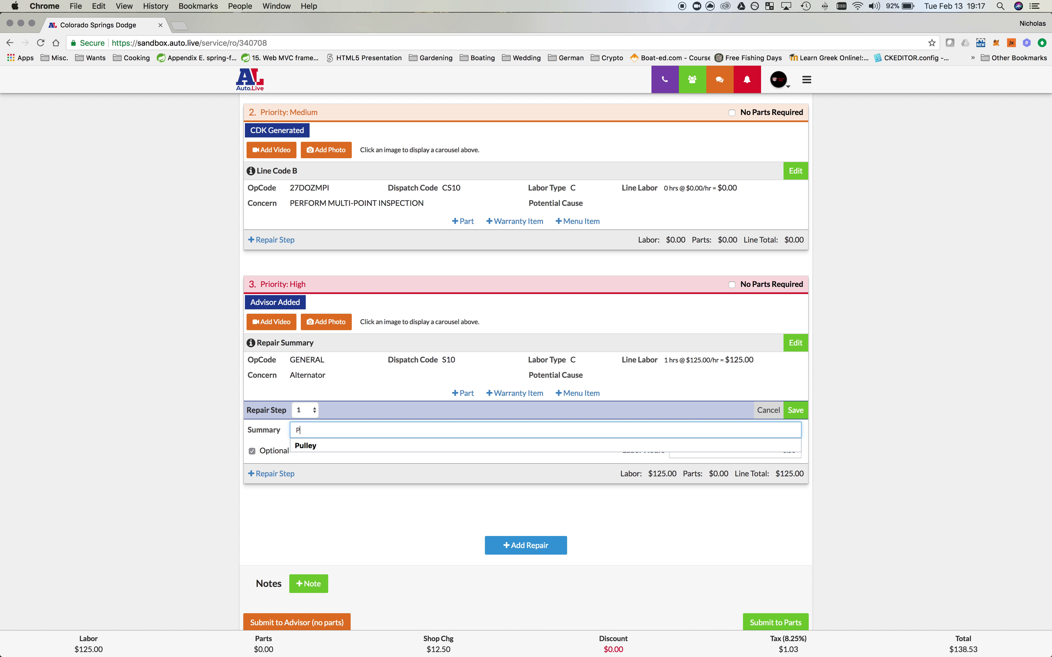
{"action": "left_click", "coordinate": [937, 460]}
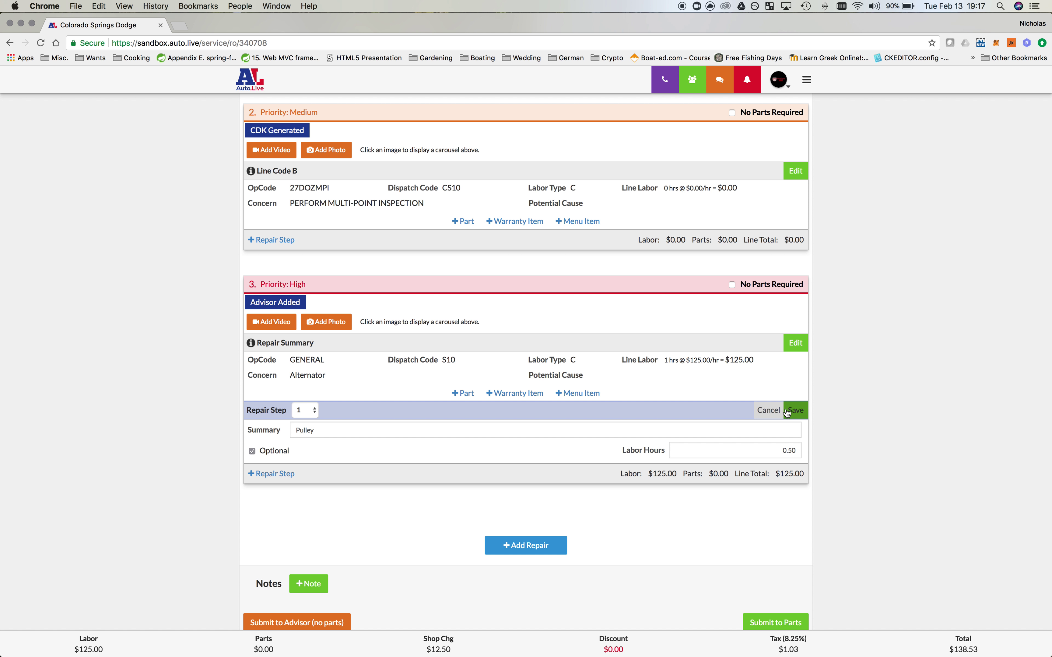
{"action": "left_click", "coordinate": [770, 411]}
Edit the high-priority alternator repair, changing its concern to "Alternator and Pulley" and its labor hours to 1.50.
{"action": "left_click", "coordinate": [796, 343]}
{"action": "left_click", "coordinate": [379, 412]}
{"action": "type", "text": "m"}
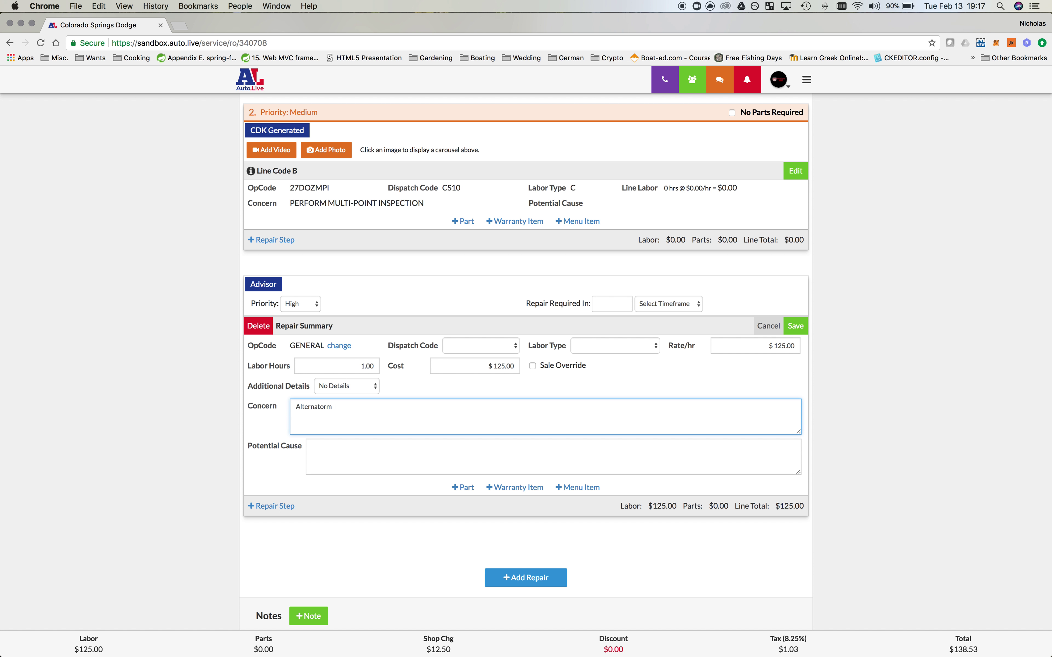
{"action": "key", "text": "BackSpace"}
{"action": "type", "text": " and Pulley"}
{"action": "left_click", "coordinate": [367, 374]}
{"action": "key", "text": "BackSpace"}
{"action": "type", "text": "5"}
{"action": "left_click", "coordinate": [441, 389]}
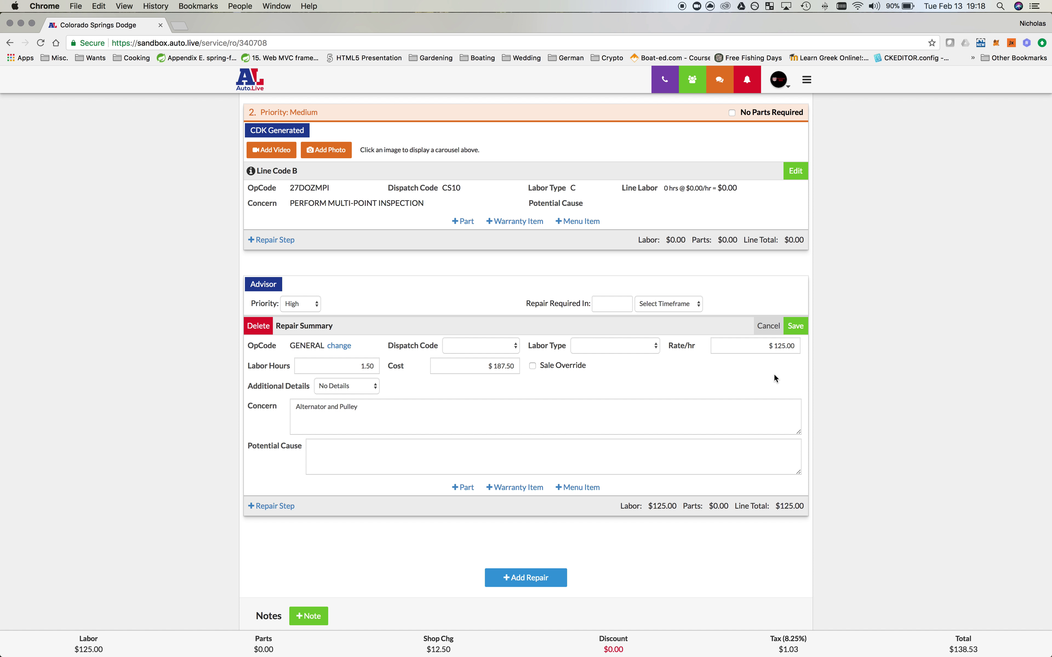
Set the repair's labor hours back to 1.00, shorten its concern to "Alternator" and save the repair.
{"action": "left_click", "coordinate": [373, 370]}
{"action": "key", "text": "BackSpace"}
{"action": "key", "text": "BackSpace"}
{"action": "key", "text": "BackSpace"}
{"action": "key", "text": "BackSpace"}
{"action": "type", "text": "0.10"}
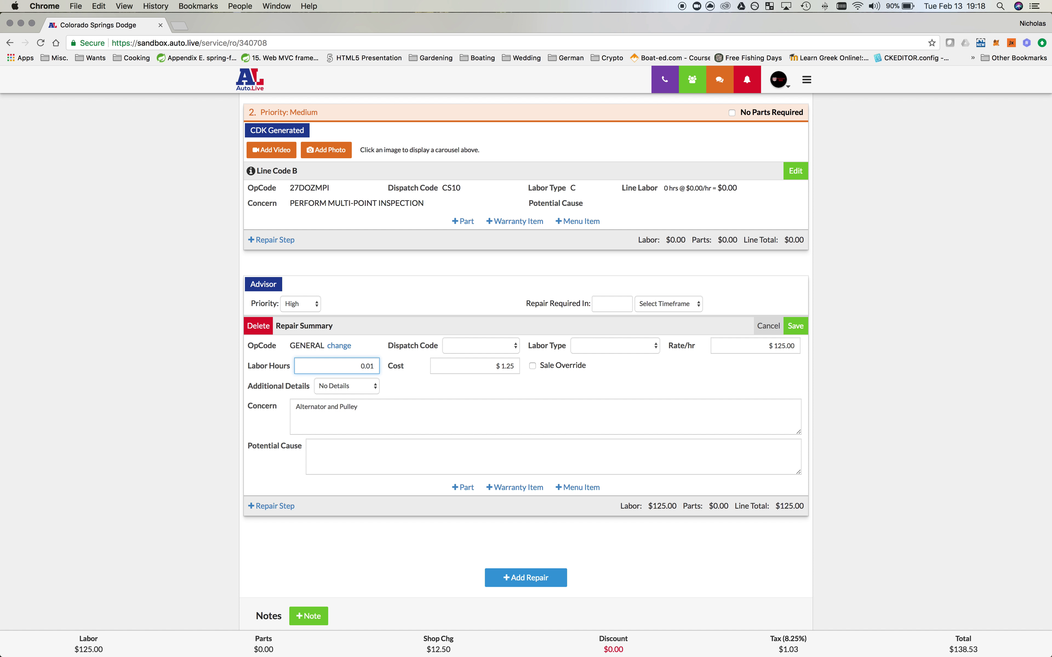
{"action": "type", "text": "0"}
{"action": "left_click_drag", "start_coordinate": [328, 407], "coordinate": [385, 407]}
{"action": "key", "text": "BackSpace"}
{"action": "left_click", "coordinate": [795, 326]}
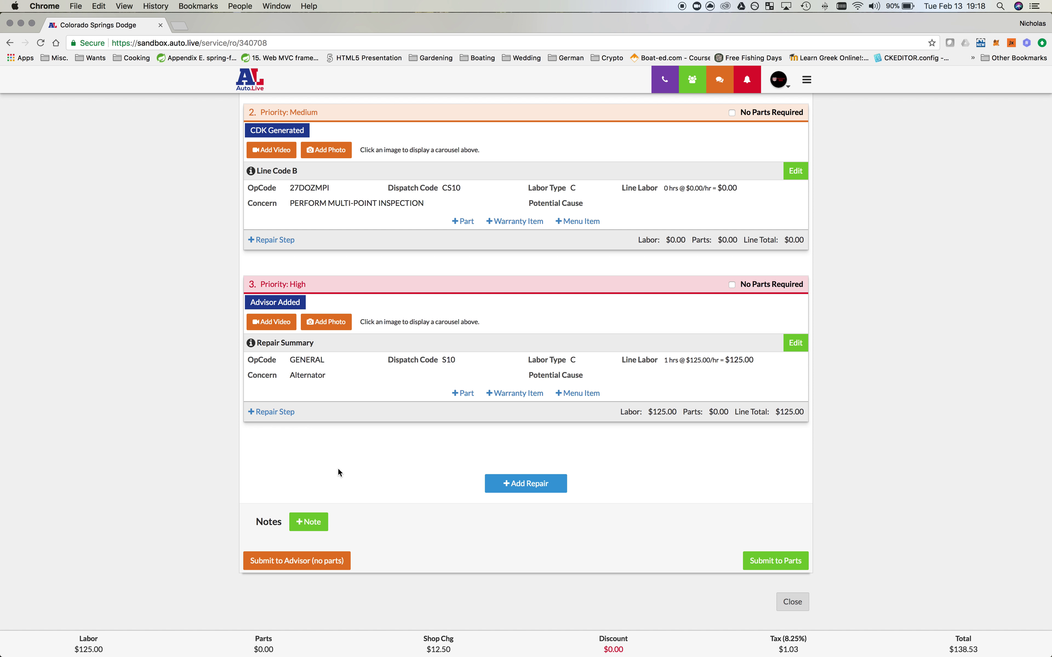
Add and save an optional repair step "Alternator" with 1.00 labor hours under the high-priority alternator repair.
{"action": "left_click", "coordinate": [287, 414]}
{"action": "mouse_move", "coordinate": [286, 413]}
{"action": "left_mouse_down"}
{"action": "mouse_move", "coordinate": [257, 412]}
{"action": "mouse_move", "coordinate": [287, 413]}
{"action": "left_mouse_up"}
{"action": "left_click", "coordinate": [278, 411]}
{"action": "left_click", "coordinate": [329, 432]}
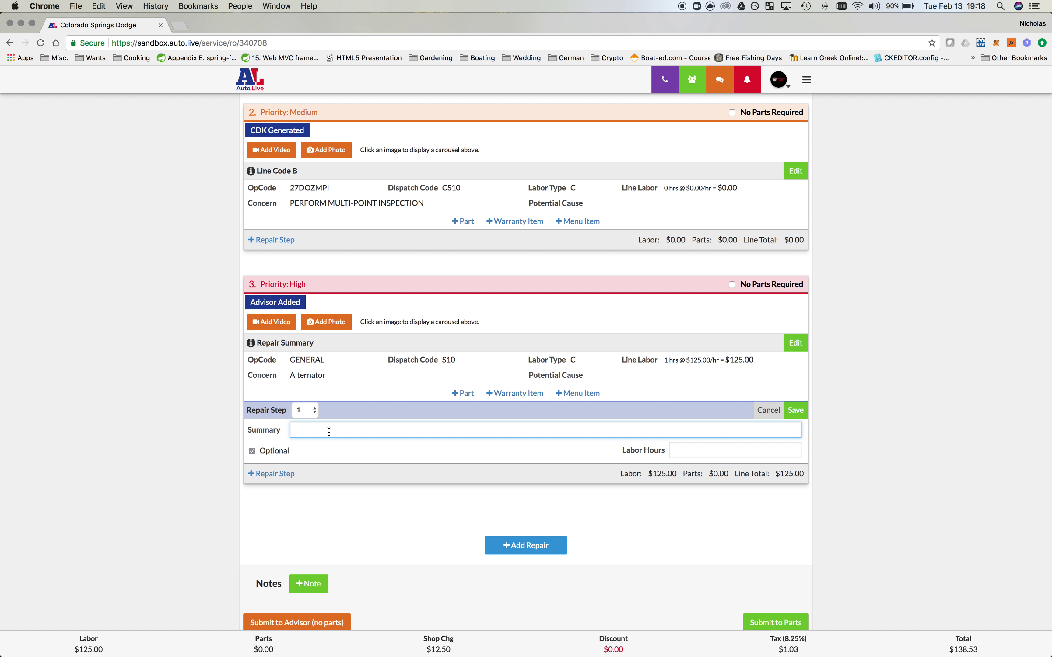
{"action": "type", "text": "Alternator"}
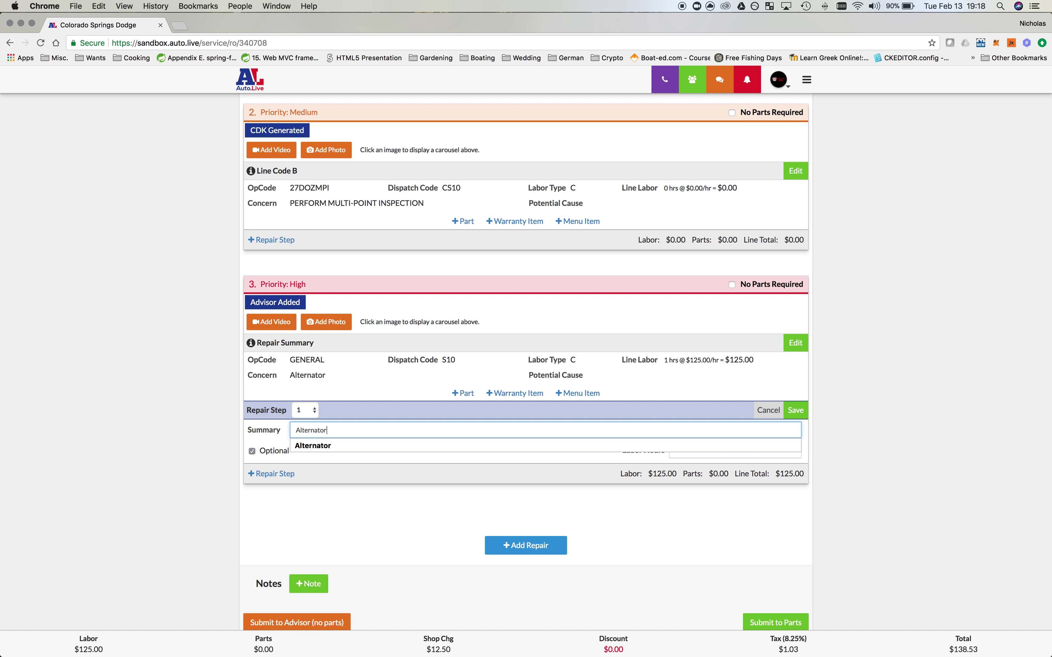
{"action": "left_click", "coordinate": [507, 482]}
{"action": "left_click", "coordinate": [689, 447]}
{"action": "type", "text": "1.00"}
{"action": "left_click", "coordinate": [795, 410]}
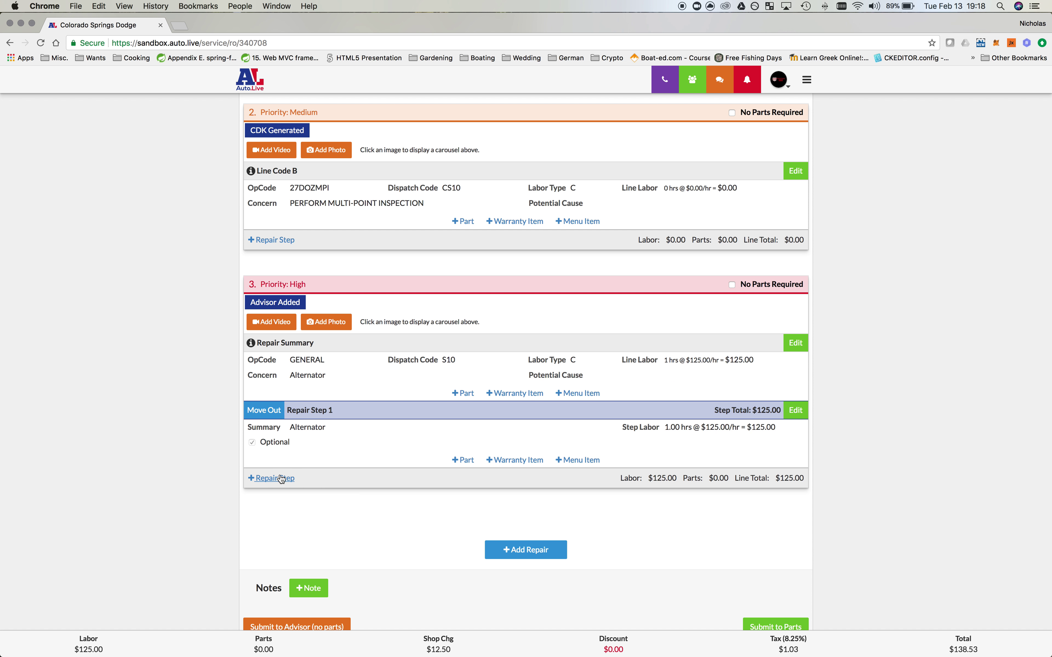
Add and save a second optional repair step "Pulley" with 0.50 labor hours under the same repair.
{"action": "left_click", "coordinate": [282, 478]}
{"action": "left_click", "coordinate": [346, 494]}
{"action": "type", "text": "Pulley"}
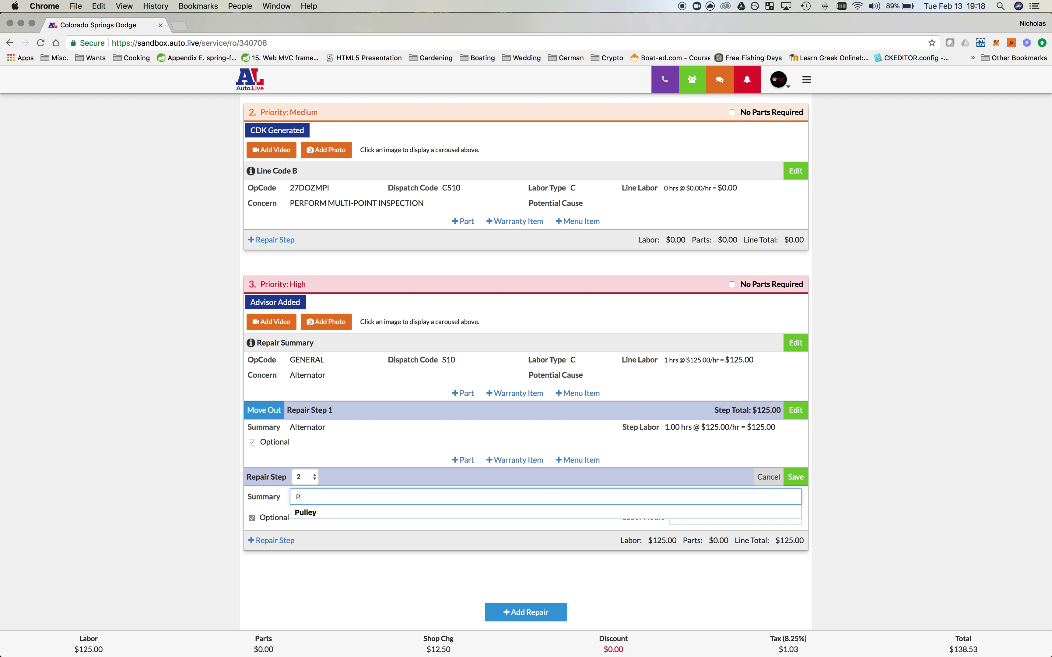
{"action": "left_click", "coordinate": [543, 485]}
{"action": "left_click", "coordinate": [713, 519]}
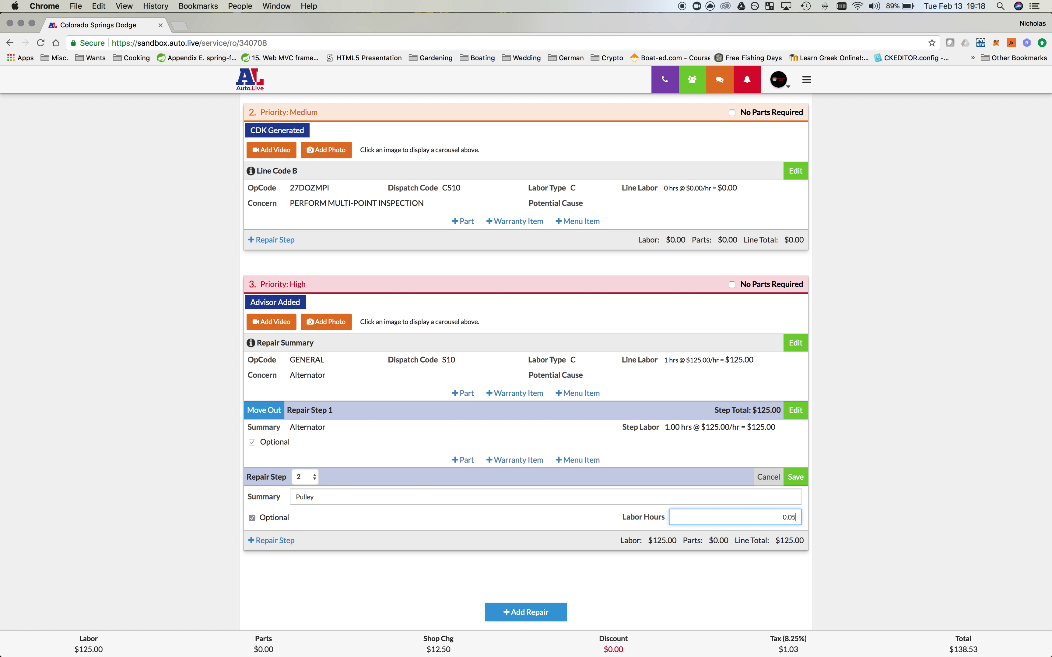
{"action": "left_click", "coordinate": [792, 478]}
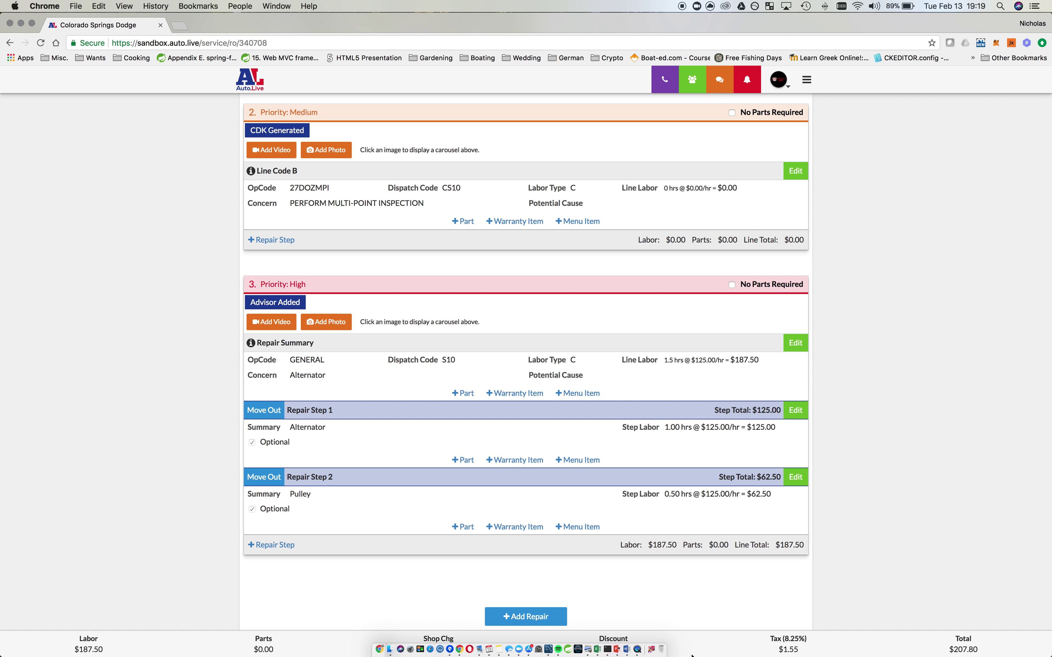
{"action": "left_click", "coordinate": [638, 648]}
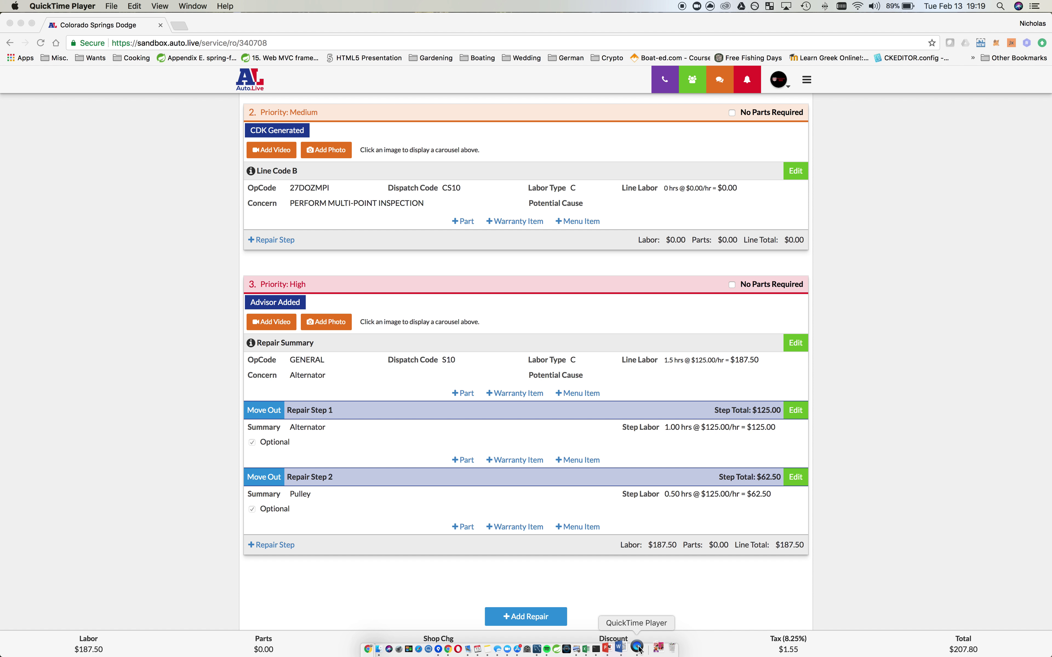